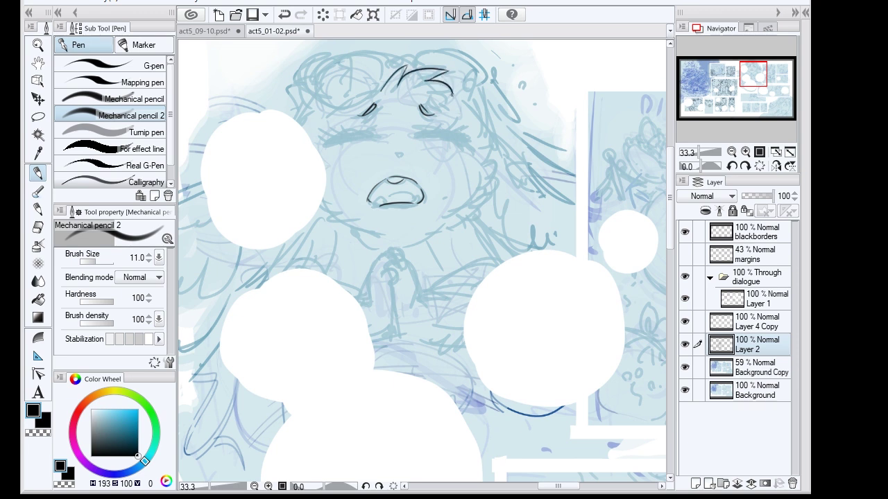
# - Ink the closed eyes with thick lashes, the forehead tuft and the small nose over the blue face sketch
pyautogui.moveTo(322, 144)
pyautogui.mouseDown()
pyautogui.moveTo(374, 132)
pyautogui.moveTo(468, 142)
pyautogui.mouseUp()
pyautogui.moveTo(346, 133)
pyautogui.mouseDown()
pyautogui.moveTo(321, 142)
pyautogui.moveTo(310, 123)
pyautogui.moveTo(343, 127)
pyautogui.mouseUp()
pyautogui.moveTo(444, 134)
pyautogui.mouseDown()
pyautogui.moveTo(480, 121)
pyautogui.moveTo(480, 129)
pyautogui.mouseUp()
pyautogui.moveTo(445, 130); pyautogui.dragTo(434, 125)
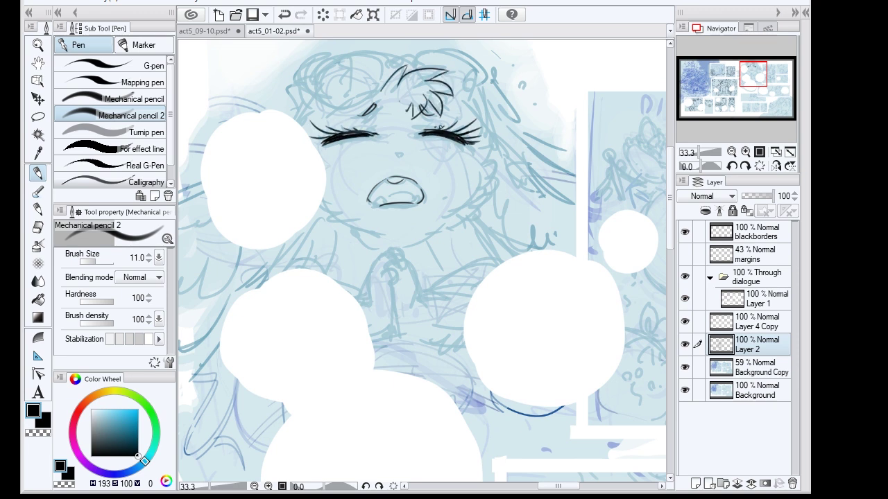
pyautogui.moveTo(326, 136); pyautogui.dragTo(365, 130)
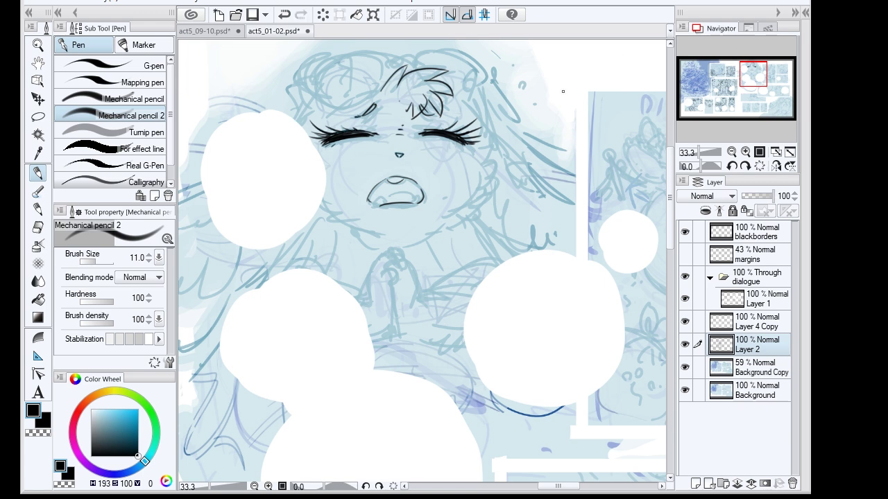
# - Ink the thumb's curl and outline the glasses on the head, with both lenses, the bridge and the side arms
pyautogui.moveTo(392, 269); pyautogui.dragTo(383, 276)
pyautogui.moveTo(389, 77)
pyautogui.mouseDown()
pyautogui.moveTo(393, 50)
pyautogui.moveTo(290, 63)
pyautogui.mouseUp()
pyautogui.moveTo(295, 66); pyautogui.dragTo(327, 98)
pyautogui.moveTo(391, 52)
pyautogui.mouseDown()
pyautogui.moveTo(418, 51)
pyautogui.moveTo(490, 55)
pyautogui.mouseUp()
pyautogui.moveTo(451, 94)
pyautogui.mouseDown()
pyautogui.moveTo(494, 84)
pyautogui.moveTo(453, 100)
pyautogui.mouseUp()
pyautogui.hotkey('ctrl', 'z')
pyautogui.moveTo(495, 59); pyautogui.dragTo(459, 104)
pyautogui.moveTo(295, 64); pyautogui.dragTo(291, 77)
pyautogui.hotkey('ctrl', 'z')
pyautogui.moveTo(291, 68); pyautogui.dragTo(301, 105)
pyautogui.moveTo(498, 80)
pyautogui.mouseDown()
pyautogui.moveTo(501, 70)
pyautogui.moveTo(498, 97)
pyautogui.mouseUp()
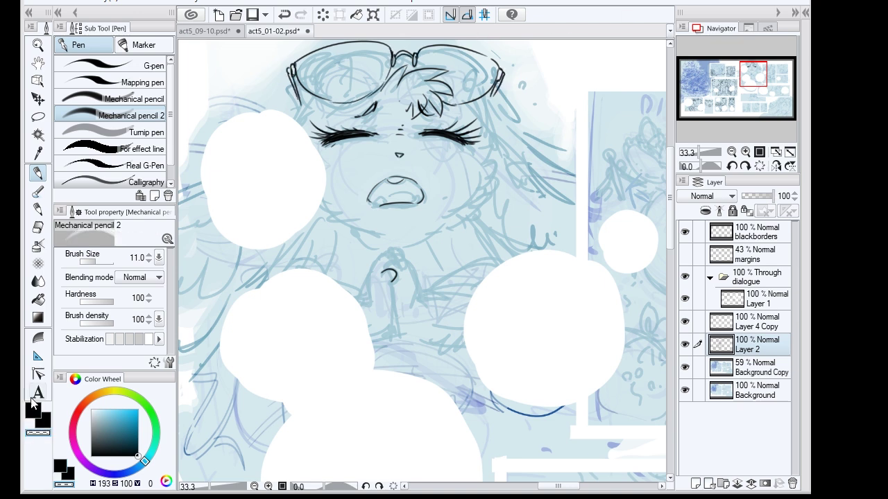
# - Ink the ear on the right of the head, the jagged cheek fur on both sides and the inside of the mouth
pyautogui.moveTo(487, 96); pyautogui.dragTo(574, 154)
pyautogui.moveTo(495, 139)
pyautogui.mouseDown()
pyautogui.moveTo(527, 181)
pyautogui.moveTo(556, 188)
pyautogui.mouseUp()
pyautogui.moveTo(488, 143)
pyautogui.mouseDown()
pyautogui.moveTo(497, 167)
pyautogui.moveTo(486, 191)
pyautogui.mouseUp()
pyautogui.moveTo(491, 191); pyautogui.dragTo(473, 217)
pyautogui.moveTo(501, 166); pyautogui.dragTo(498, 176)
pyautogui.moveTo(469, 191); pyautogui.dragTo(479, 159)
pyautogui.moveTo(381, 199); pyautogui.dragTo(419, 197)
pyautogui.moveTo(386, 201); pyautogui.dragTo(374, 202)
pyautogui.moveTo(319, 204); pyautogui.dragTo(354, 226)
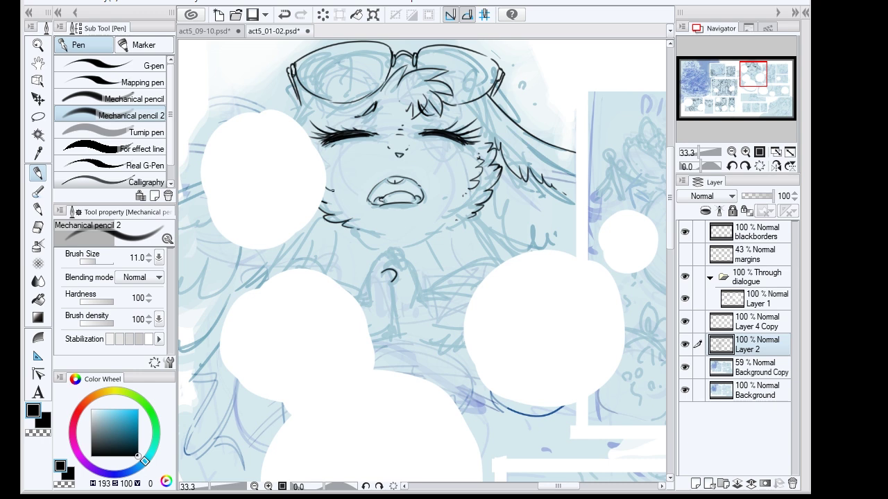
# - Draw the fur tufts on the lower edge of the right ear and the jawline under the mouth
pyautogui.moveTo(492, 194); pyautogui.dragTo(529, 244)
pyautogui.moveTo(535, 221); pyautogui.dragTo(548, 248)
pyautogui.moveTo(558, 223); pyautogui.dragTo(562, 250)
pyautogui.moveTo(473, 216); pyautogui.dragTo(409, 250)
pyautogui.moveTo(339, 222); pyautogui.dragTo(378, 250)
# - Ink the neck, shoulder and collar lines around the clasped hands, undoing the stray strokes beside the neck
pyautogui.moveTo(475, 217); pyautogui.dragTo(510, 258)
pyautogui.moveTo(444, 291); pyautogui.dragTo(496, 265)
pyautogui.moveTo(417, 298); pyautogui.dragTo(461, 287)
pyautogui.moveTo(353, 297); pyautogui.dragTo(364, 299)
pyautogui.moveTo(464, 230); pyautogui.dragTo(435, 263)
pyautogui.moveTo(460, 242); pyautogui.dragTo(439, 278)
pyautogui.moveTo(337, 242); pyautogui.dragTo(356, 267)
pyautogui.moveTo(315, 217); pyautogui.dragTo(269, 265)
pyautogui.hotkey('ctrl', 'z')
pyautogui.moveTo(316, 215)
pyautogui.mouseDown()
pyautogui.moveTo(257, 286)
pyautogui.moveTo(338, 282)
pyautogui.mouseUp()
pyautogui.hotkey('ctrl', 'z')
pyautogui.hotkey('ctrl', 'z')
# - Ink the clasped hands and the furry forearms below them, erasing overlapping lines at the shoulder and fingertips
pyautogui.moveTo(386, 260)
pyautogui.mouseDown()
pyautogui.moveTo(401, 265)
pyautogui.moveTo(393, 263)
pyautogui.moveTo(391, 317)
pyautogui.mouseUp()
pyautogui.moveTo(395, 252)
pyautogui.mouseDown()
pyautogui.moveTo(417, 288)
pyautogui.moveTo(396, 322)
pyautogui.moveTo(444, 345)
pyautogui.mouseUp()
pyautogui.press('e')
pyautogui.moveTo(474, 268)
pyautogui.mouseDown()
pyautogui.moveTo(445, 287)
pyautogui.moveTo(509, 265)
pyautogui.mouseUp()
pyautogui.press('p')
pyautogui.press('e')
pyautogui.moveTo(388, 253)
pyautogui.mouseDown()
pyautogui.moveTo(404, 265)
pyautogui.moveTo(398, 262)
pyautogui.mouseUp()
pyautogui.press('p')
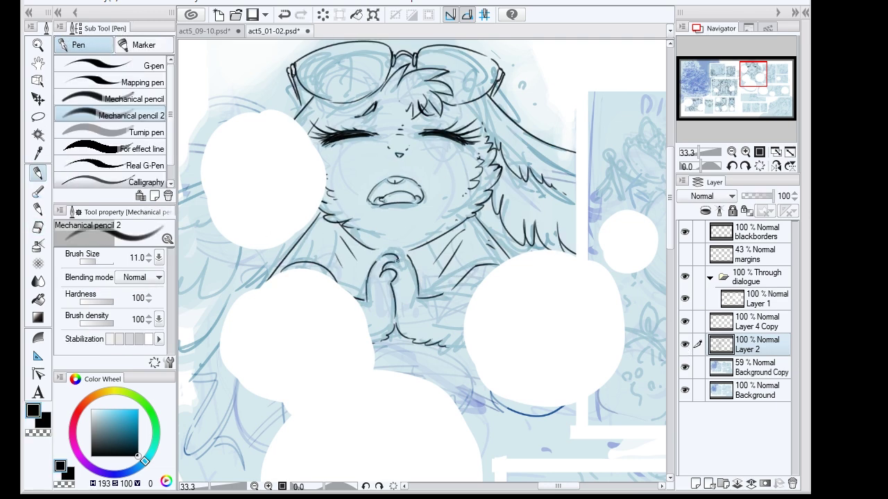
# - Refine the outline of the open mouth's upper lip, undoing the strokes that miss
pyautogui.moveTo(419, 185); pyautogui.dragTo(423, 194)
pyautogui.click(47, 431)
pyautogui.click(33, 410)
pyautogui.hotkey('ctrl', 'z')
pyautogui.hotkey('ctrl', 'z')
pyautogui.moveTo(371, 192); pyautogui.dragTo(390, 179)
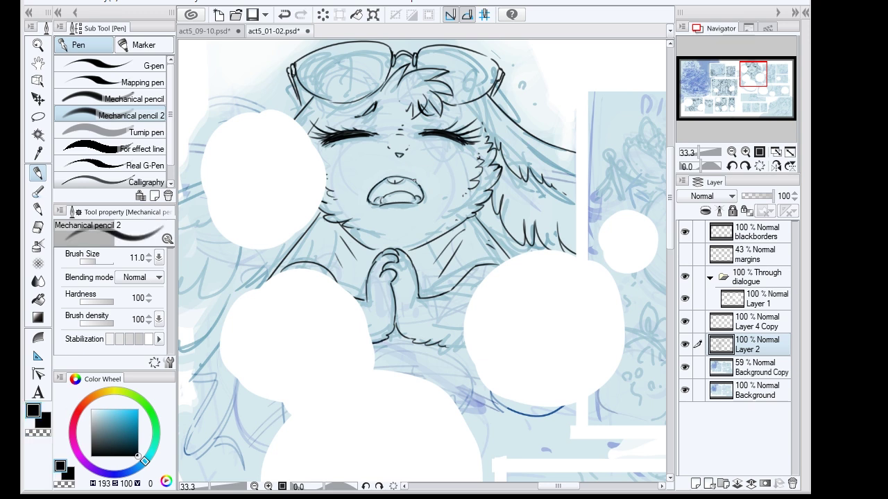
# - Draw jagged cracks across both lenses of the glasses and strengthen the bridge and rims
pyautogui.moveTo(354, 46); pyautogui.dragTo(350, 100)
pyautogui.moveTo(454, 49); pyautogui.dragTo(459, 78)
pyautogui.moveTo(365, 68); pyautogui.dragTo(357, 72)
pyautogui.moveTo(346, 71); pyautogui.dragTo(315, 88)
pyautogui.moveTo(476, 51); pyautogui.dragTo(465, 90)
pyautogui.moveTo(459, 76); pyautogui.dragTo(454, 91)
pyautogui.moveTo(474, 79); pyautogui.dragTo(484, 84)
pyautogui.moveTo(428, 52); pyautogui.dragTo(420, 68)
pyautogui.moveTo(387, 53); pyautogui.dragTo(385, 76)
pyautogui.moveTo(301, 64)
pyautogui.mouseDown()
pyautogui.moveTo(310, 88)
pyautogui.moveTo(326, 96)
pyautogui.mouseUp()
pyautogui.moveTo(482, 90); pyautogui.dragTo(491, 63)
# - Clean up the lower rims of both lenses, alternating between black and transparent colour
pyautogui.press('c')
pyautogui.press('c')
pyautogui.moveTo(354, 102); pyautogui.dragTo(373, 92)
pyautogui.press('c')
pyautogui.moveTo(450, 103); pyautogui.dragTo(488, 93)
pyautogui.press('c')
pyautogui.press('c')
pyautogui.press('c')
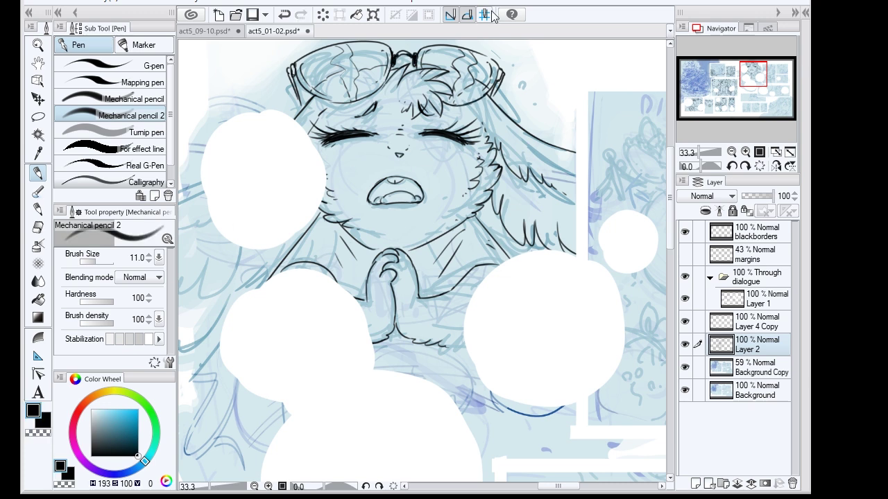
pyautogui.press('c')
pyautogui.press('c')
pyautogui.hotkey('ctrl', 'z')
# - Touch up the lines where the right ear meets the cheek and neck, and widen the nose
pyautogui.moveTo(487, 219); pyautogui.dragTo(490, 234)
pyautogui.moveTo(565, 191); pyautogui.dragTo(574, 195)
pyautogui.moveTo(479, 208)
pyautogui.mouseDown()
pyautogui.moveTo(479, 196)
pyautogui.moveTo(504, 217)
pyautogui.mouseUp()
pyautogui.press('e')
pyautogui.press('p')
pyautogui.moveTo(418, 162); pyautogui.dragTo(429, 161)
# - Ink the long ear with its fur tufts behind the left speech bubbles and tidy the right ear's lower fur
pyautogui.moveTo(226, 191); pyautogui.dragTo(179, 216)
pyautogui.moveTo(234, 223); pyautogui.dragTo(178, 241)
pyautogui.moveTo(283, 258); pyautogui.dragTo(222, 305)
pyautogui.moveTo(232, 271); pyautogui.dragTo(183, 305)
pyautogui.moveTo(250, 319); pyautogui.dragTo(179, 363)
pyautogui.moveTo(234, 319)
pyautogui.mouseDown()
pyautogui.moveTo(219, 346)
pyautogui.moveTo(200, 357)
pyautogui.mouseUp()
pyautogui.press('c')
pyautogui.moveTo(549, 223)
pyautogui.mouseDown()
pyautogui.moveTo(549, 239)
pyautogui.moveTo(600, 242)
pyautogui.mouseUp()
pyautogui.press('c')
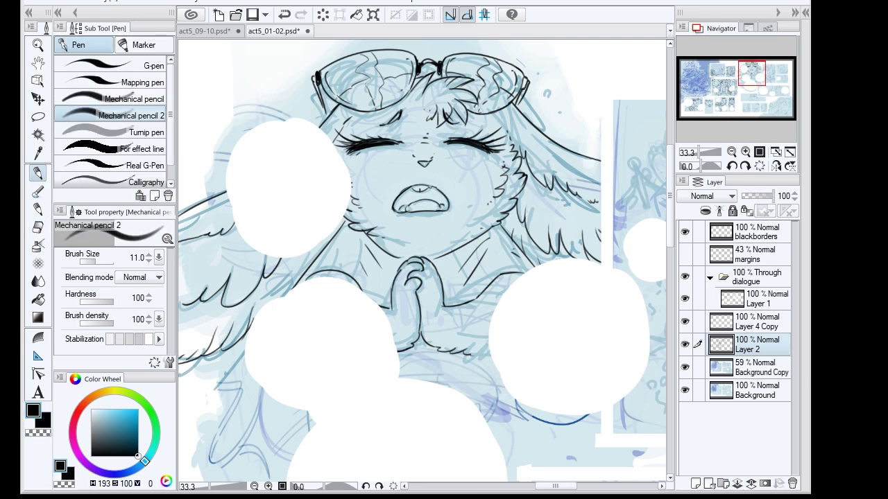
# - Erase and redraw the tongue and lip lines inside the mouth, and touch up the right eye's lashes
pyautogui.click(39, 228)
pyautogui.moveTo(401, 207)
pyautogui.mouseDown()
pyautogui.moveTo(451, 206)
pyautogui.moveTo(441, 210)
pyautogui.mouseUp()
pyautogui.click(39, 174)
pyautogui.click(38, 227)
pyautogui.click(39, 171)
pyautogui.hotkey('ctrl', 'z')
pyautogui.click(39, 228)
pyautogui.click(39, 173)
pyautogui.moveTo(472, 147); pyautogui.dragTo(496, 155)
pyautogui.moveTo(479, 142); pyautogui.dragTo(497, 148)
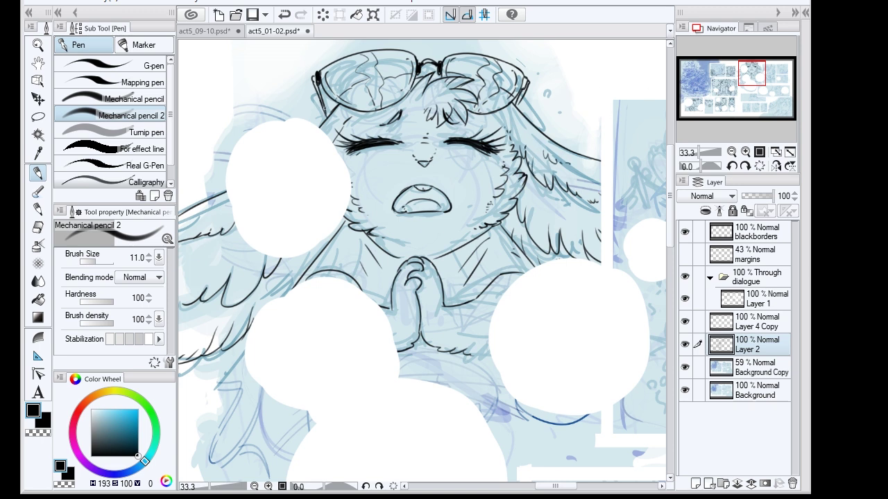
# - Strengthen the lines of the hands, neck and shoulders, and thicken the lower edge of the forearms
pyautogui.moveTo(432, 265); pyautogui.dragTo(442, 285)
pyautogui.hotkey('ctrl', 'z')
pyautogui.moveTo(419, 322); pyautogui.dragTo(419, 341)
pyautogui.moveTo(499, 224); pyautogui.dragTo(533, 268)
pyautogui.moveTo(294, 287); pyautogui.dragTo(345, 221)
pyautogui.moveTo(251, 290); pyautogui.dragTo(235, 303)
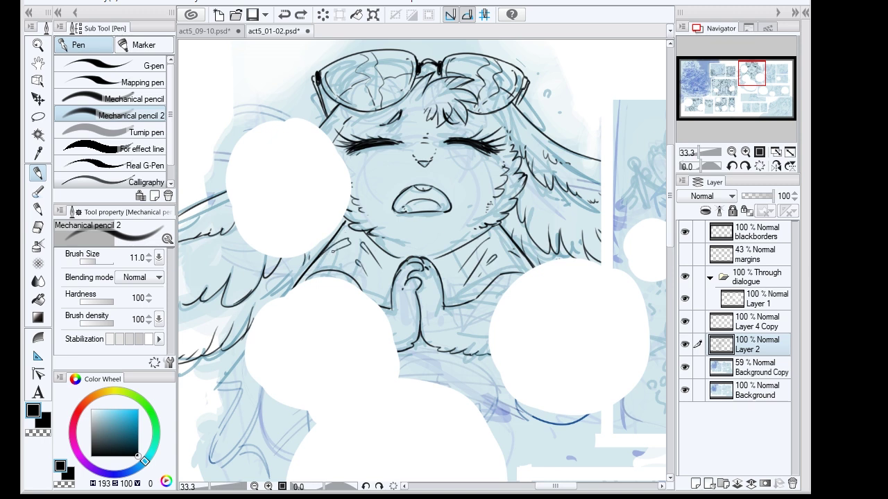
pyautogui.moveTo(490, 355); pyautogui.dragTo(398, 348)
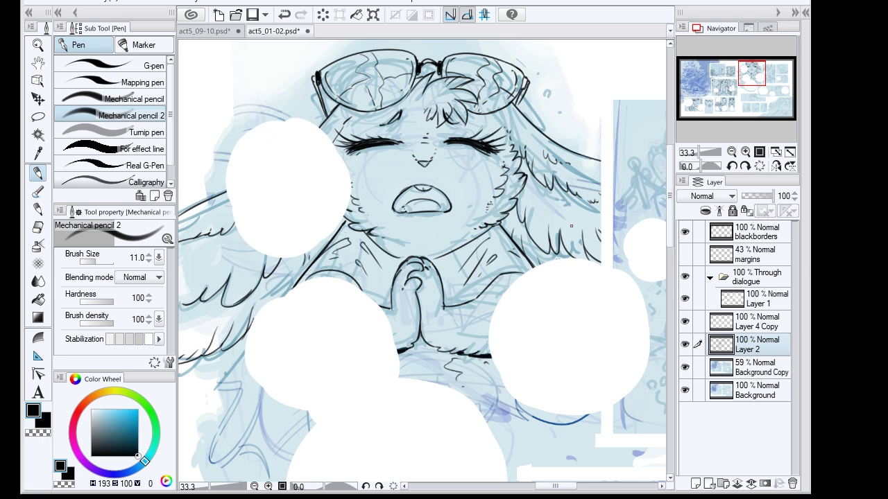
# - Add small droplets beside the head, extra fur marks on the left ear and fold lines below the forearms
pyautogui.moveTo(544, 93); pyautogui.dragTo(548, 94)
pyautogui.moveTo(538, 92); pyautogui.dragTo(539, 93)
pyautogui.moveTo(303, 96); pyautogui.dragTo(307, 98)
pyautogui.moveTo(182, 284); pyautogui.dragTo(197, 301)
pyautogui.moveTo(204, 289); pyautogui.dragTo(211, 274)
pyautogui.moveTo(408, 355); pyautogui.dragTo(420, 369)
pyautogui.moveTo(511, 418); pyautogui.dragTo(495, 389)
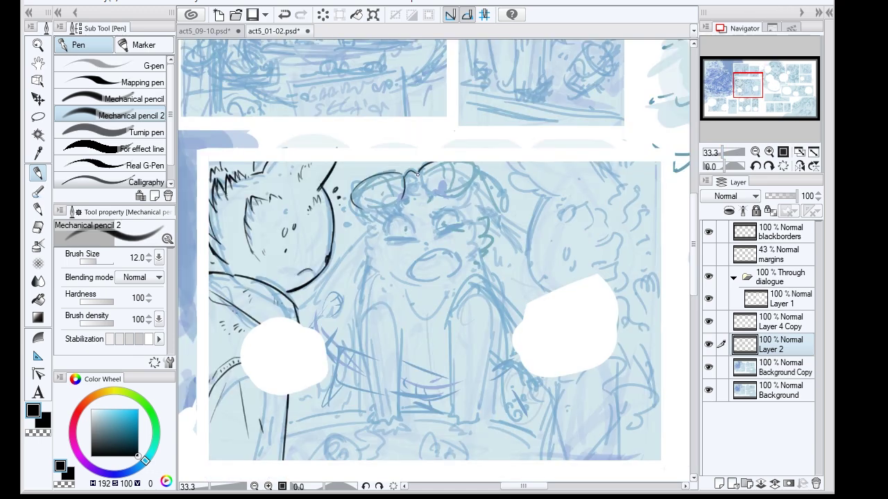
# - In the three-character panel, ink the middle character's glasses, fringe, wide eyes with lashes, nose and open mouth
pyautogui.moveTo(424, 187); pyautogui.dragTo(475, 173)
pyautogui.moveTo(380, 205)
pyautogui.mouseDown()
pyautogui.moveTo(414, 180)
pyautogui.moveTo(410, 209)
pyautogui.moveTo(441, 209)
pyautogui.mouseUp()
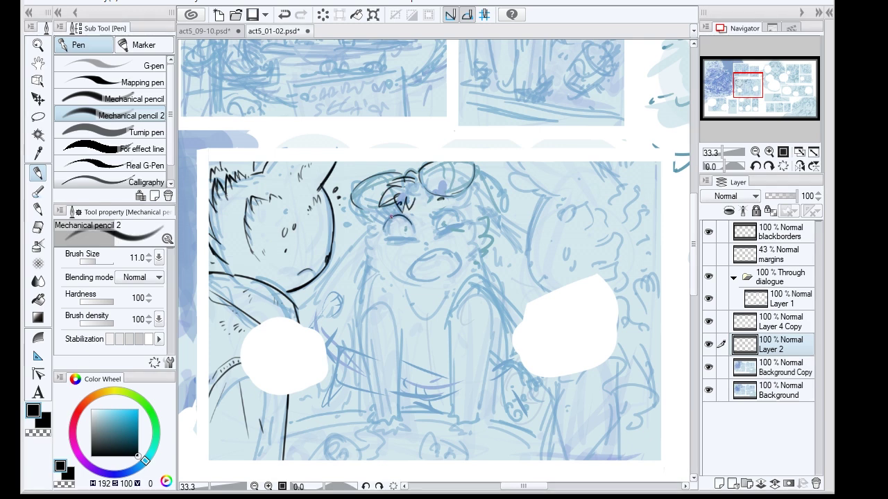
pyautogui.moveTo(376, 217)
pyautogui.mouseDown()
pyautogui.moveTo(401, 207)
pyautogui.moveTo(466, 206)
pyautogui.mouseUp()
pyautogui.moveTo(382, 239); pyautogui.dragTo(458, 236)
pyautogui.moveTo(416, 261)
pyautogui.mouseDown()
pyautogui.moveTo(409, 277)
pyautogui.moveTo(459, 251)
pyautogui.mouseUp()
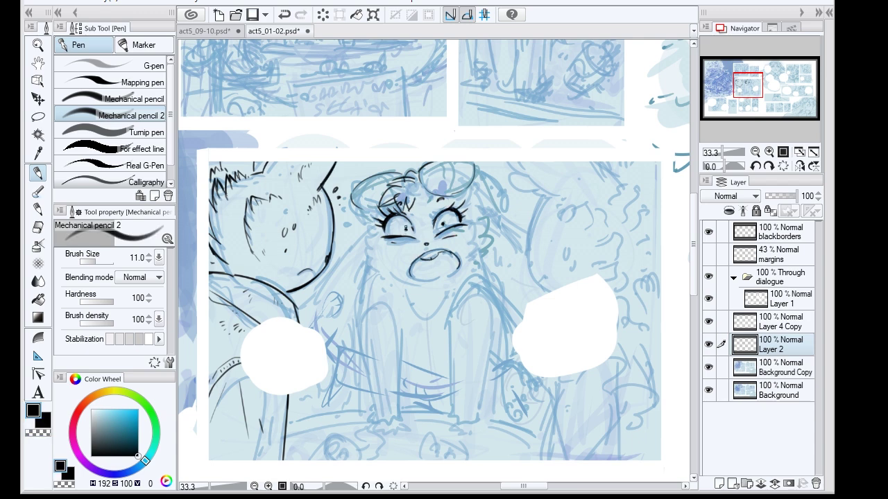
# - Ink the middle character's lower lip, the fur edges of both cheeks and the outer side of the eye
pyautogui.moveTo(411, 277); pyautogui.dragTo(448, 275)
pyautogui.moveTo(480, 215); pyautogui.dragTo(492, 238)
pyautogui.moveTo(493, 239); pyautogui.dragTo(478, 260)
pyautogui.moveTo(375, 235)
pyautogui.mouseDown()
pyautogui.moveTo(364, 244)
pyautogui.moveTo(378, 271)
pyautogui.moveTo(381, 215)
pyautogui.mouseUp()
pyautogui.press('c')
pyautogui.press('c')
# - Outline the lenses and frame of the glasses resting on the middle character's head
pyautogui.moveTo(446, 162)
pyautogui.mouseDown()
pyautogui.moveTo(444, 181)
pyautogui.moveTo(453, 185)
pyautogui.mouseUp()
pyautogui.moveTo(418, 172)
pyautogui.mouseDown()
pyautogui.moveTo(381, 174)
pyautogui.moveTo(351, 197)
pyautogui.mouseUp()
pyautogui.moveTo(475, 167); pyautogui.dragTo(499, 207)
pyautogui.hotkey('ctrl', 'z')
pyautogui.hotkey('ctrl', 'z')
# - Ink the middle character's long hanging ears on both sides of the head, with fur along the right ear
pyautogui.moveTo(377, 206); pyautogui.dragTo(349, 222)
pyautogui.moveTo(470, 185); pyautogui.dragTo(494, 207)
pyautogui.moveTo(499, 211); pyautogui.dragTo(530, 234)
pyautogui.moveTo(377, 218); pyautogui.dragTo(319, 292)
pyautogui.moveTo(513, 229); pyautogui.dragTo(494, 254)
pyautogui.moveTo(500, 251); pyautogui.dragTo(522, 290)
# - Add fur tufts to the left ear and draw the drapery lines beside the left shoulder
pyautogui.moveTo(362, 258); pyautogui.dragTo(342, 280)
pyautogui.moveTo(358, 290); pyautogui.dragTo(338, 325)
pyautogui.moveTo(330, 274); pyautogui.dragTo(303, 320)
pyautogui.moveTo(333, 236); pyautogui.dragTo(329, 255)
pyautogui.moveTo(333, 313); pyautogui.dragTo(326, 333)
pyautogui.moveTo(372, 265); pyautogui.dragTo(355, 323)
# - Draw the sash lines around the middle character's waist, between and beside the arms
pyautogui.moveTo(374, 355); pyautogui.dragTo(327, 378)
pyautogui.moveTo(369, 366); pyautogui.dragTo(329, 384)
pyautogui.moveTo(396, 378)
pyautogui.mouseDown()
pyautogui.moveTo(444, 385)
pyautogui.moveTo(441, 393)
pyautogui.mouseUp()
pyautogui.moveTo(488, 361)
pyautogui.mouseDown()
pyautogui.moveTo(534, 396)
pyautogui.moveTo(490, 392)
pyautogui.mouseUp()
# - Ink the right shoulder with its strap and the small bag hanging beside the right arm
pyautogui.moveTo(451, 296); pyautogui.dragTo(506, 307)
pyautogui.moveTo(491, 301); pyautogui.dragTo(514, 329)
pyautogui.moveTo(462, 295); pyautogui.dragTo(491, 303)
pyautogui.press('c')
pyautogui.press('c')
pyautogui.moveTo(516, 385)
pyautogui.mouseDown()
pyautogui.moveTo(502, 399)
pyautogui.moveTo(552, 397)
pyautogui.mouseUp()
pyautogui.moveTo(499, 401); pyautogui.dragTo(530, 427)
# - Draw the neckline and vertical fold lines on the middle character's chest
pyautogui.moveTo(385, 277); pyautogui.dragTo(456, 285)
pyautogui.hotkey('ctrl', 'z')
pyautogui.moveTo(425, 306); pyautogui.dragTo(435, 369)
pyautogui.moveTo(356, 332); pyautogui.dragTo(401, 336)
pyautogui.hotkey('ctrl', 'z')
# - Ink both sides of the middle character's straight arms and the clothing edge beside the left arm
pyautogui.moveTo(357, 310); pyautogui.dragTo(345, 364)
pyautogui.moveTo(342, 373); pyautogui.dragTo(312, 413)
pyautogui.moveTo(359, 320); pyautogui.dragTo(374, 414)
pyautogui.moveTo(401, 340); pyautogui.dragTo(402, 402)
pyautogui.moveTo(451, 305); pyautogui.dragTo(452, 409)
pyautogui.moveTo(486, 326); pyautogui.dragTo(494, 405)
# - Draw the middle character's paws and the curved surface edge they lean on
pyautogui.moveTo(367, 414); pyautogui.dragTo(405, 419)
pyautogui.moveTo(448, 419); pyautogui.dragTo(482, 420)
pyautogui.moveTo(367, 416); pyautogui.dragTo(449, 408)
pyautogui.moveTo(478, 413); pyautogui.dragTo(536, 442)
pyautogui.moveTo(362, 314); pyautogui.dragTo(360, 341)
# - Thicken the arm lines and add small round beads along the shoulder strap and the bag's edge
pyautogui.press('c')
pyautogui.press('c')
pyautogui.moveTo(452, 408); pyautogui.dragTo(454, 419)
pyautogui.moveTo(358, 330); pyautogui.dragTo(362, 368)
pyautogui.moveTo(403, 330); pyautogui.dragTo(402, 354)
pyautogui.moveTo(497, 312); pyautogui.dragTo(491, 360)
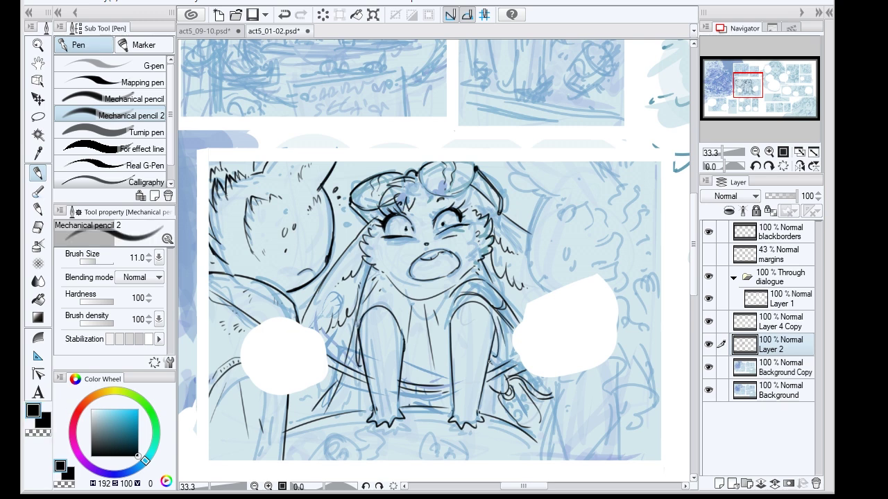
pyautogui.moveTo(461, 283); pyautogui.dragTo(516, 324)
pyautogui.moveTo(527, 378)
pyautogui.mouseDown()
pyautogui.moveTo(544, 392)
pyautogui.moveTo(525, 429)
pyautogui.mouseUp()
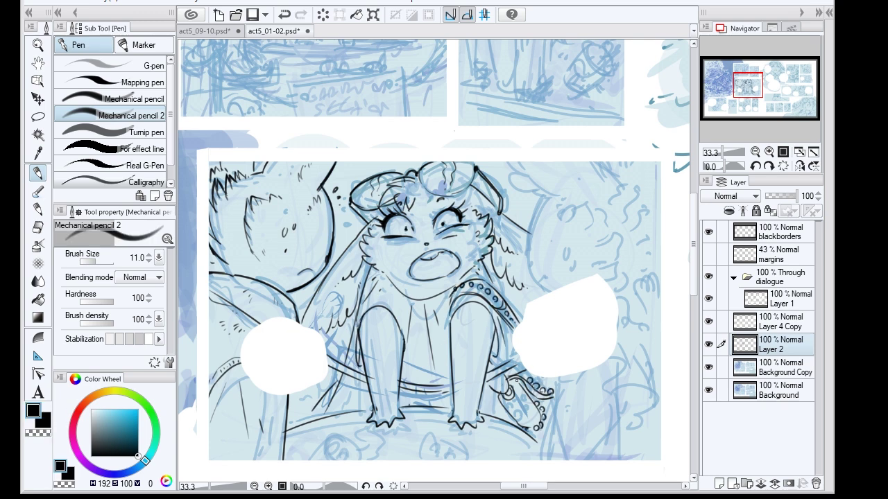
# - Ink the right character's lower body, its furry side and the curling lines behind it
pyautogui.moveTo(606, 362); pyautogui.dragTo(629, 430)
pyautogui.moveTo(565, 379); pyautogui.dragTo(543, 459)
pyautogui.moveTo(634, 383)
pyautogui.mouseDown()
pyautogui.moveTo(655, 393)
pyautogui.moveTo(612, 442)
pyautogui.mouseUp()
pyautogui.hotkey('ctrl', 'z')
pyautogui.moveTo(563, 377); pyautogui.dragTo(544, 460)
# - Outline the right character's rounded face and add the pointed fur tufts above it
pyautogui.moveTo(543, 199); pyautogui.dragTo(552, 292)
pyautogui.press('c')
pyautogui.press('c')
pyautogui.hotkey('ctrl', 'z')
pyautogui.moveTo(565, 195)
pyautogui.mouseDown()
pyautogui.moveTo(507, 163)
pyautogui.moveTo(519, 181)
pyautogui.mouseUp()
pyautogui.moveTo(599, 163); pyautogui.dragTo(615, 176)
pyautogui.moveTo(509, 174); pyautogui.dragTo(535, 192)
# - Clean up the overlapping lines around the middle character's left forearm and waist
pyautogui.press('c')
pyautogui.moveTo(356, 351); pyautogui.dragTo(359, 364)
pyautogui.press('c')
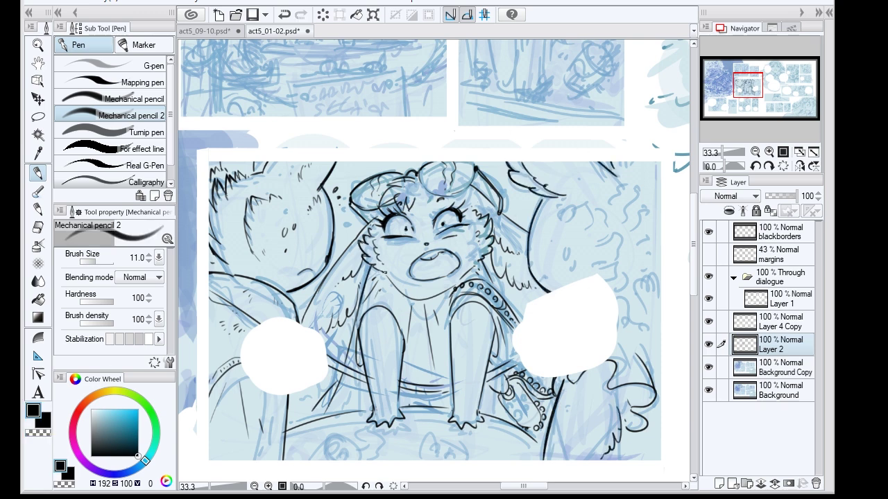
pyautogui.press('e')
pyautogui.moveTo(334, 360); pyautogui.dragTo(364, 380)
pyautogui.press('p')
# - Redraw the sash crossing the middle character's waist and tidy its edges beside the arms
pyautogui.moveTo(321, 337)
pyautogui.mouseDown()
pyautogui.moveTo(364, 373)
pyautogui.moveTo(412, 389)
pyautogui.moveTo(514, 350)
pyautogui.mouseUp()
pyautogui.hotkey('ctrl', 'z')
pyautogui.hotkey('ctrl', 'z')
pyautogui.click(38, 227)
pyautogui.click(38, 173)
pyautogui.click(38, 227)
pyautogui.press('p')
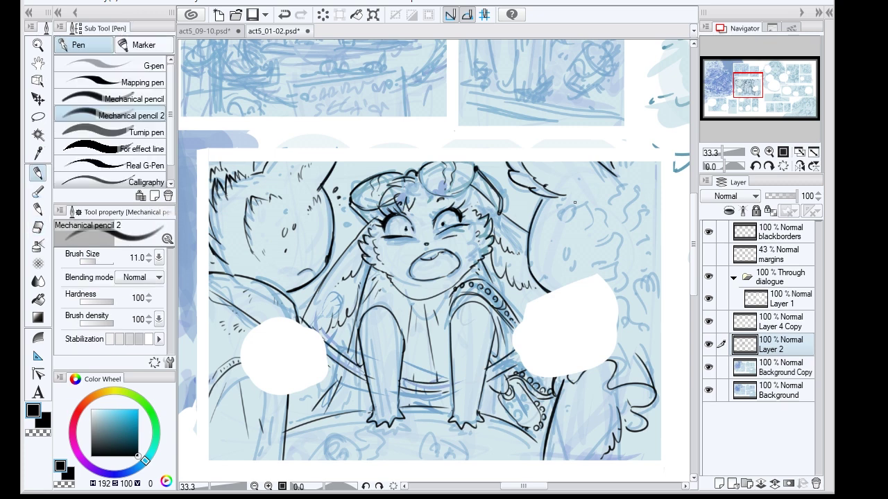
pyautogui.moveTo(348, 348); pyautogui.dragTo(339, 383)
pyautogui.hotkey('ctrl', 'z')
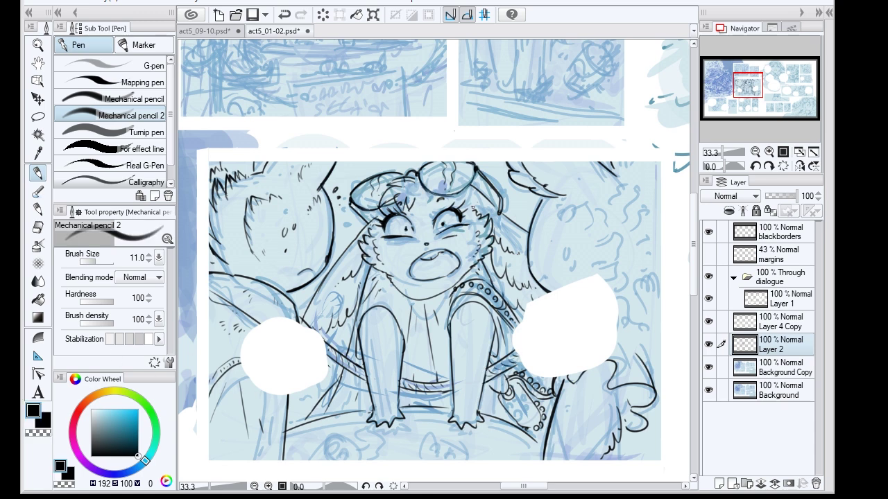
# - Ink the right character's curly hair, cheek spots and brow line
pyautogui.moveTo(563, 258)
pyautogui.mouseDown()
pyautogui.moveTo(576, 206)
pyautogui.moveTo(624, 236)
pyautogui.moveTo(615, 195)
pyautogui.moveTo(648, 227)
pyautogui.mouseUp()
pyautogui.moveTo(644, 205); pyautogui.dragTo(649, 189)
pyautogui.moveTo(637, 266); pyautogui.dragTo(648, 261)
pyautogui.moveTo(653, 209)
pyautogui.mouseDown()
pyautogui.moveTo(647, 195)
pyautogui.moveTo(620, 187)
pyautogui.mouseUp()
pyautogui.moveTo(650, 261)
pyautogui.mouseDown()
pyautogui.moveTo(654, 197)
pyautogui.moveTo(634, 175)
pyautogui.mouseUp()
pyautogui.moveTo(565, 195); pyautogui.dragTo(575, 197)
# - Add short fur strokes to the tuft above the right character's face and along its lower side
pyautogui.click(38, 227)
pyautogui.click(38, 173)
pyautogui.moveTo(526, 162); pyautogui.dragTo(540, 183)
pyautogui.moveTo(624, 390); pyautogui.dragTo(616, 416)
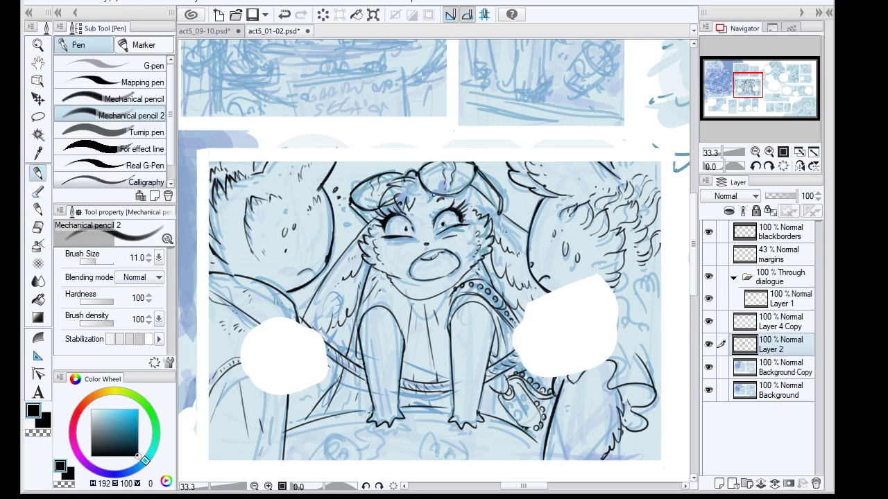
pyautogui.hotkey('ctrl', 'z')
# - Add the bag's beads and inner pattern, and draw the round object with its trailing cord on the surface
pyautogui.press('c')
pyautogui.press('c')
pyautogui.moveTo(548, 401); pyautogui.dragTo(548, 419)
pyautogui.moveTo(371, 410)
pyautogui.mouseDown()
pyautogui.moveTo(309, 458)
pyautogui.moveTo(360, 459)
pyautogui.moveTo(336, 459)
pyautogui.mouseUp()
pyautogui.moveTo(347, 416)
pyautogui.mouseDown()
pyautogui.moveTo(334, 452)
pyautogui.moveTo(349, 459)
pyautogui.mouseUp()
pyautogui.press('e')
pyautogui.press('p')
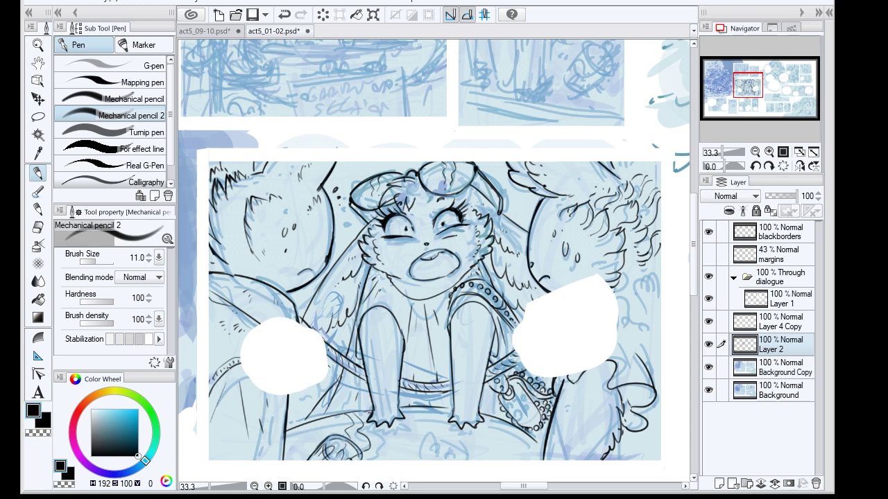
pyautogui.hotkey('ctrl', 'z')
pyautogui.moveTo(520, 415); pyautogui.dragTo(534, 421)
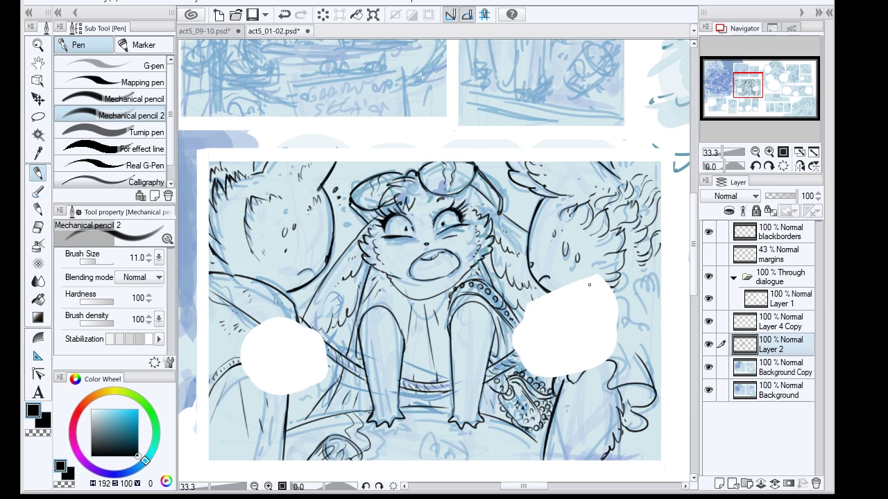
# - Outline the small rounded object at the panel's lower edge and clean up the bag's lower edge
pyautogui.moveTo(464, 460); pyautogui.dragTo(504, 459)
pyautogui.hotkey('ctrl', 'z')
pyautogui.moveTo(467, 460)
pyautogui.mouseDown()
pyautogui.moveTo(486, 446)
pyautogui.moveTo(506, 460)
pyautogui.mouseUp()
pyautogui.hotkey('ctrl', 'z')
pyautogui.moveTo(431, 426)
pyautogui.mouseDown()
pyautogui.moveTo(425, 436)
pyautogui.moveTo(413, 424)
pyautogui.mouseUp()
pyautogui.hotkey('ctrl', 'z')
pyautogui.press('c')
pyautogui.moveTo(501, 419)
pyautogui.mouseDown()
pyautogui.moveTo(544, 439)
pyautogui.moveTo(530, 435)
pyautogui.mouseUp()
pyautogui.press('c')
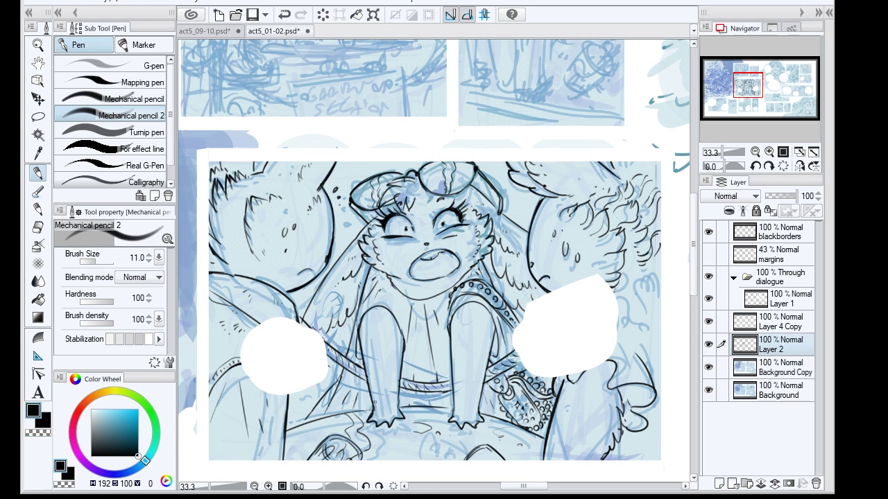
# - Draw more wavy curls down the back of the right character's hair
pyautogui.moveTo(625, 249); pyautogui.dragTo(624, 263)
pyautogui.moveTo(625, 228); pyautogui.dragTo(619, 241)
pyautogui.hotkey('ctrl', 'z')
pyautogui.moveTo(614, 212); pyautogui.dragTo(606, 224)
pyautogui.moveTo(660, 294); pyautogui.dragTo(619, 314)
pyautogui.hotkey('ctrl', 'z')
pyautogui.moveTo(634, 281); pyautogui.dragTo(624, 296)
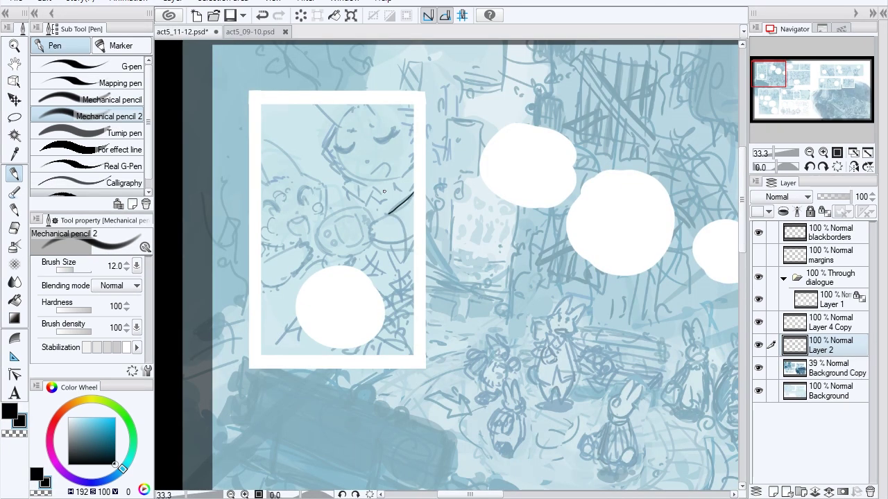
# - In the tall panel of act5_11-12, ink the upper character's sleeve and pointed collar at brush size 11
pyautogui.moveTo(403, 258)
pyautogui.mouseDown()
pyautogui.moveTo(369, 223)
pyautogui.moveTo(398, 243)
pyautogui.mouseUp()
pyautogui.click(109, 117)
pyautogui.press('[')
pyautogui.moveTo(344, 180); pyautogui.dragTo(412, 188)
pyautogui.moveTo(413, 164); pyautogui.dragTo(387, 184)
pyautogui.moveTo(344, 179); pyautogui.dragTo(386, 196)
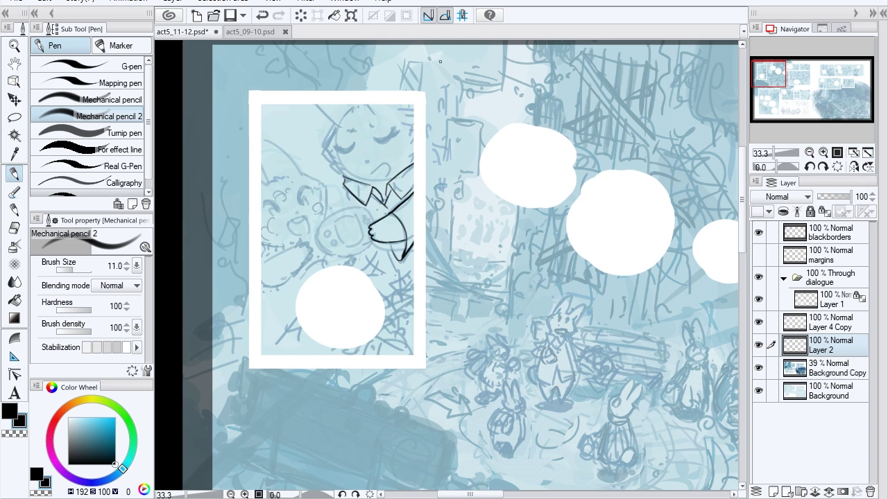
# - Ink the upper character's closed eyes, lashes, cheek fur, ear and forehead marks
pyautogui.moveTo(375, 140); pyautogui.dragTo(398, 131)
pyautogui.moveTo(393, 127); pyautogui.dragTo(397, 135)
pyautogui.moveTo(333, 149)
pyautogui.mouseDown()
pyautogui.moveTo(356, 147)
pyautogui.moveTo(331, 173)
pyautogui.mouseUp()
pyautogui.moveTo(397, 111); pyautogui.dragTo(414, 108)
pyautogui.moveTo(308, 105)
pyautogui.mouseDown()
pyautogui.moveTo(327, 129)
pyautogui.moveTo(336, 125)
pyautogui.mouseUp()
pyautogui.moveTo(402, 119); pyautogui.dragTo(413, 121)
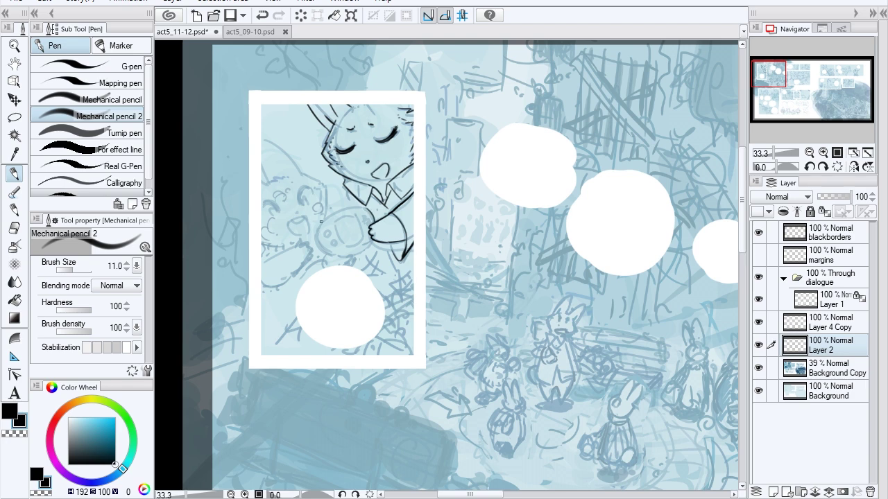
pyautogui.hotkey('ctrl', 'z')
# - Draw the handheld game console held between the two characters, with its screen and buttons
pyautogui.moveTo(322, 250)
pyautogui.mouseDown()
pyautogui.moveTo(372, 249)
pyautogui.moveTo(375, 239)
pyautogui.mouseUp()
pyautogui.press('c')
pyautogui.press('c')
pyautogui.moveTo(329, 216); pyautogui.dragTo(364, 240)
pyautogui.hotkey('ctrl', 'z')
# - Ink the lower character's outstretched arm and cuff reaching for the console
pyautogui.moveTo(324, 234); pyautogui.dragTo(269, 256)
pyautogui.moveTo(313, 247)
pyautogui.mouseDown()
pyautogui.moveTo(306, 265)
pyautogui.moveTo(262, 288)
pyautogui.mouseUp()
pyautogui.moveTo(270, 257)
pyautogui.mouseDown()
pyautogui.moveTo(261, 264)
pyautogui.moveTo(295, 242)
pyautogui.moveTo(283, 251)
pyautogui.mouseUp()
pyautogui.hotkey('ctrl', 'z')
pyautogui.hotkey('ctrl', 'z')
pyautogui.moveTo(264, 243)
pyautogui.mouseDown()
pyautogui.moveTo(266, 253)
pyautogui.moveTo(312, 247)
pyautogui.mouseUp()
pyautogui.hotkey('ctrl', 'z')
# - Ink the lower character's furry cheek, long ear, eyes and brows, using the black main colour
pyautogui.moveTo(304, 174)
pyautogui.mouseDown()
pyautogui.moveTo(318, 182)
pyautogui.moveTo(324, 218)
pyautogui.mouseUp()
pyautogui.moveTo(262, 131); pyautogui.dragTo(299, 170)
pyautogui.moveTo(262, 203); pyautogui.dragTo(279, 209)
pyautogui.moveTo(296, 202)
pyautogui.mouseDown()
pyautogui.moveTo(308, 188)
pyautogui.moveTo(308, 205)
pyautogui.moveTo(310, 183)
pyautogui.mouseUp()
pyautogui.hotkey('ctrl', 'z')
pyautogui.click(15, 434)
pyautogui.click(9, 411)
pyautogui.moveTo(261, 204); pyautogui.dragTo(274, 199)
pyautogui.hotkey('ctrl', 'z')
pyautogui.moveTo(291, 187); pyautogui.dragTo(294, 181)
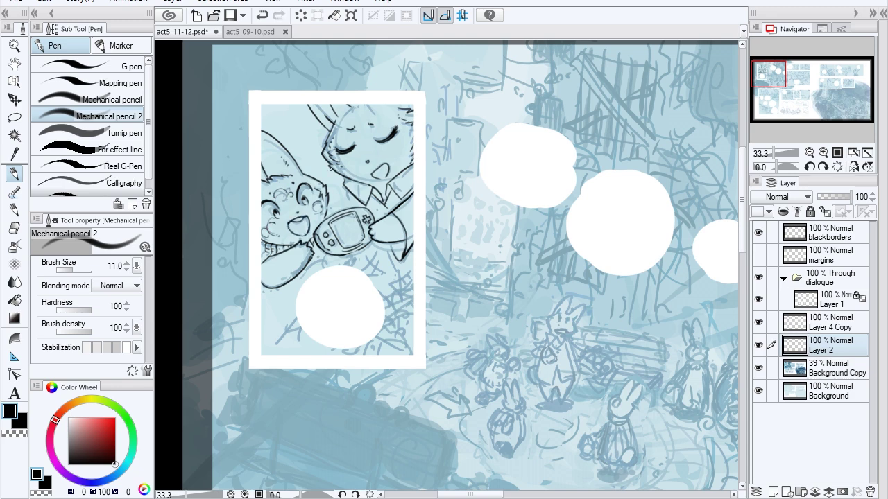
pyautogui.press('c')
pyautogui.press('c')
pyautogui.hotkey('ctrl', 'z')
pyautogui.hotkey('ctrl', 'y')
pyautogui.hotkey('ctrl', 'z')
pyautogui.hotkey('ctrl', 'z')
pyautogui.moveTo(345, 185); pyautogui.dragTo(338, 211)
pyautogui.hotkey('ctrl', 'z')
# - Ink the curved shapes in the panel's lower corner beside the white speech balloon
pyautogui.moveTo(386, 326)
pyautogui.mouseDown()
pyautogui.moveTo(413, 303)
pyautogui.moveTo(413, 341)
pyautogui.mouseUp()
pyautogui.moveTo(378, 336); pyautogui.dragTo(371, 355)
pyautogui.hotkey('ctrl', 'z')
pyautogui.press('c')
pyautogui.press('c')
# - Ink the tangled sketch lines between the speech balloon and the panel border, below the upper character's arm
pyautogui.moveTo(380, 281)
pyautogui.mouseDown()
pyautogui.moveTo(408, 276)
pyautogui.moveTo(414, 264)
pyautogui.mouseUp()
pyautogui.hotkey('ctrl', 'z')
pyautogui.moveTo(381, 291); pyautogui.dragTo(412, 288)
pyautogui.moveTo(389, 273)
pyautogui.mouseDown()
pyautogui.moveTo(380, 285)
pyautogui.moveTo(413, 277)
pyautogui.mouseUp()
pyautogui.hotkey('ctrl', 'z')
pyautogui.moveTo(365, 260); pyautogui.dragTo(374, 274)
pyautogui.hotkey('ctrl', 'z')
pyautogui.hotkey('ctrl', 'z')
# - Ink the collar and jacket lines of the upper character above the handheld console
pyautogui.moveTo(402, 210)
pyautogui.mouseDown()
pyautogui.moveTo(411, 204)
pyautogui.moveTo(397, 199)
pyautogui.moveTo(414, 186)
pyautogui.mouseUp()
pyautogui.hotkey('ctrl', 'z')
pyautogui.moveTo(351, 178); pyautogui.dragTo(378, 193)
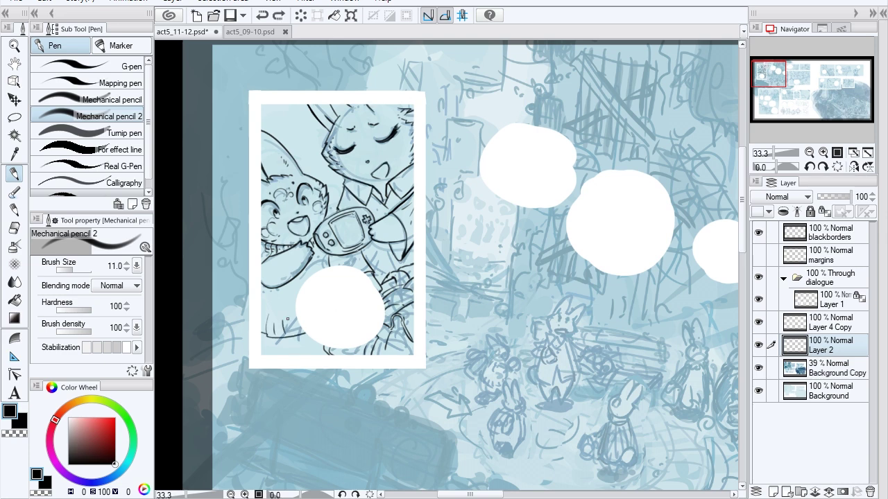
# - Ink the zigzag ribbed hem of the lower character's clothing beside the speech balloon
pyautogui.press('e')
pyautogui.press('p')
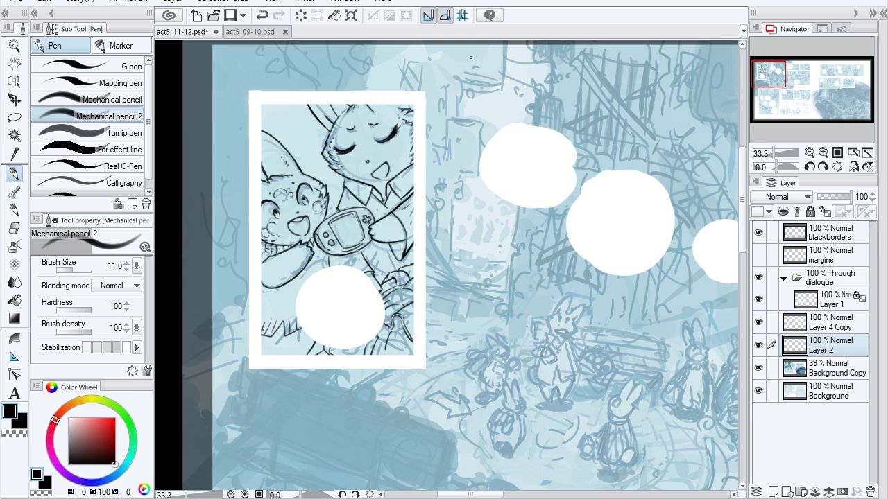
pyautogui.moveTo(279, 324); pyautogui.dragTo(268, 330)
pyautogui.moveTo(297, 321); pyautogui.dragTo(292, 330)
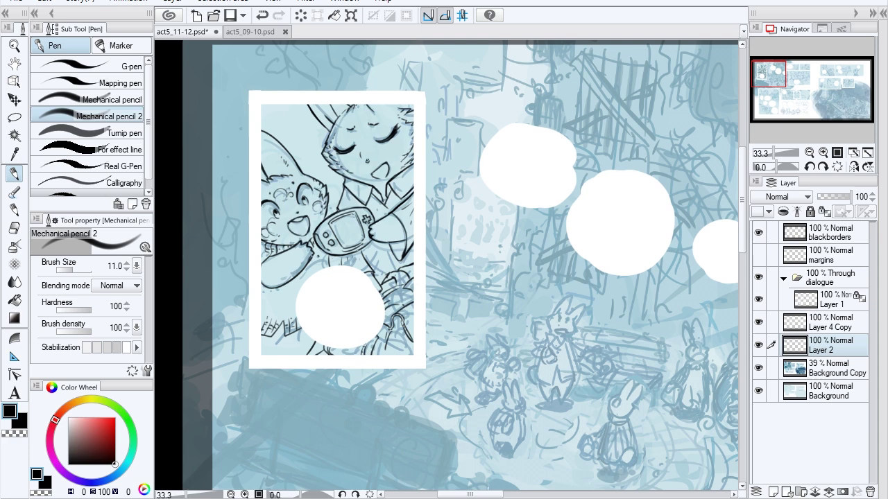
pyautogui.hotkey('ctrl', 'z')
pyautogui.moveTo(337, 110); pyautogui.dragTo(334, 118)
pyautogui.hotkey('ctrl', 'z')
# - Add ink detail to the shapes in the panel's lower corner and to the clothing folds around the console
pyautogui.moveTo(393, 330); pyautogui.dragTo(388, 343)
pyautogui.moveTo(401, 335); pyautogui.dragTo(402, 355)
pyautogui.moveTo(389, 347); pyautogui.dragTo(382, 356)
pyautogui.moveTo(409, 316); pyautogui.dragTo(405, 305)
pyautogui.moveTo(384, 248)
pyautogui.mouseDown()
pyautogui.moveTo(371, 266)
pyautogui.moveTo(390, 268)
pyautogui.mouseUp()
pyautogui.moveTo(350, 207); pyautogui.dragTo(364, 209)
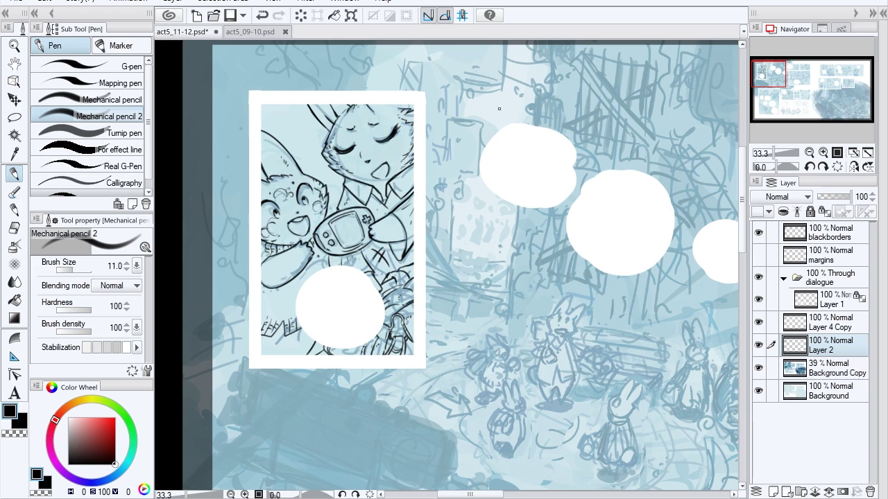